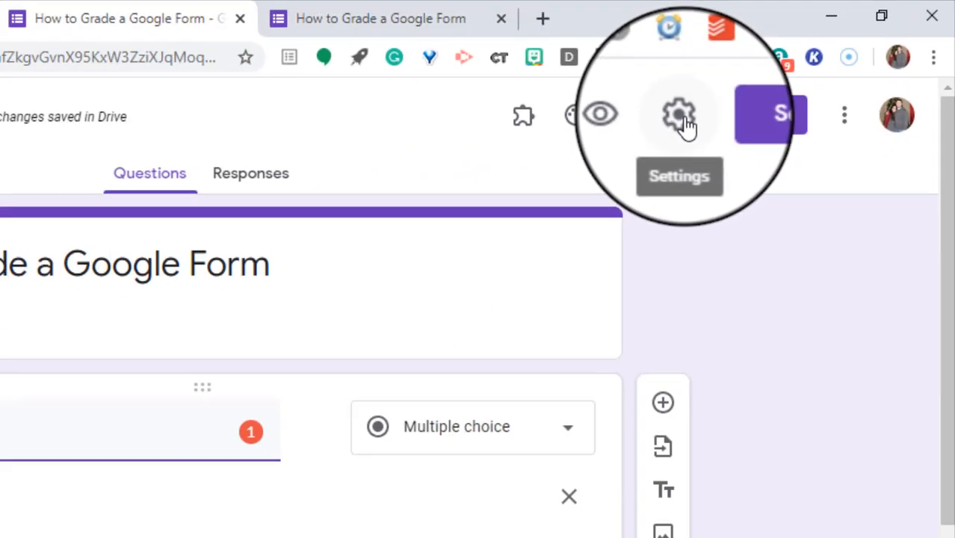
# Step: Turn the form into a quiz in its settings and save the change
pyautogui.click(518, 188)
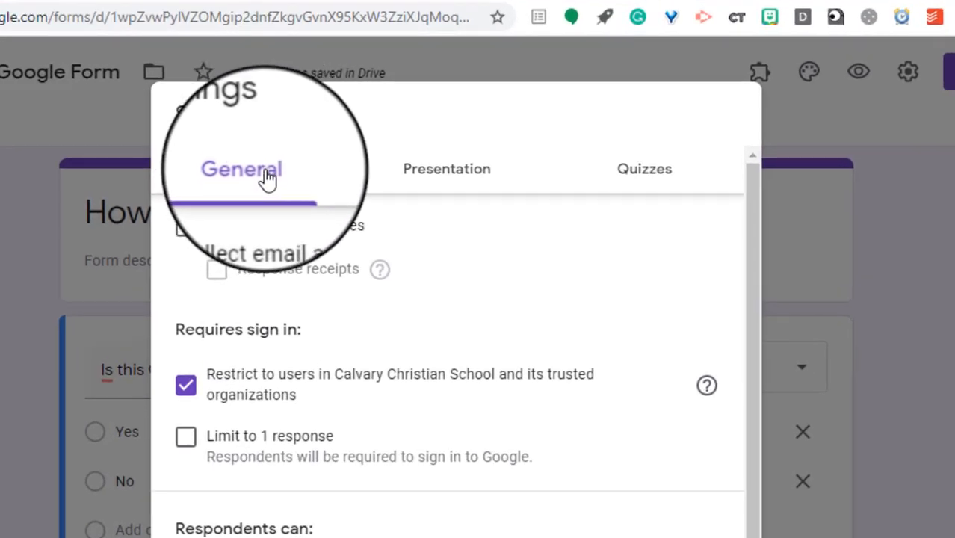
pyautogui.click(664, 177)
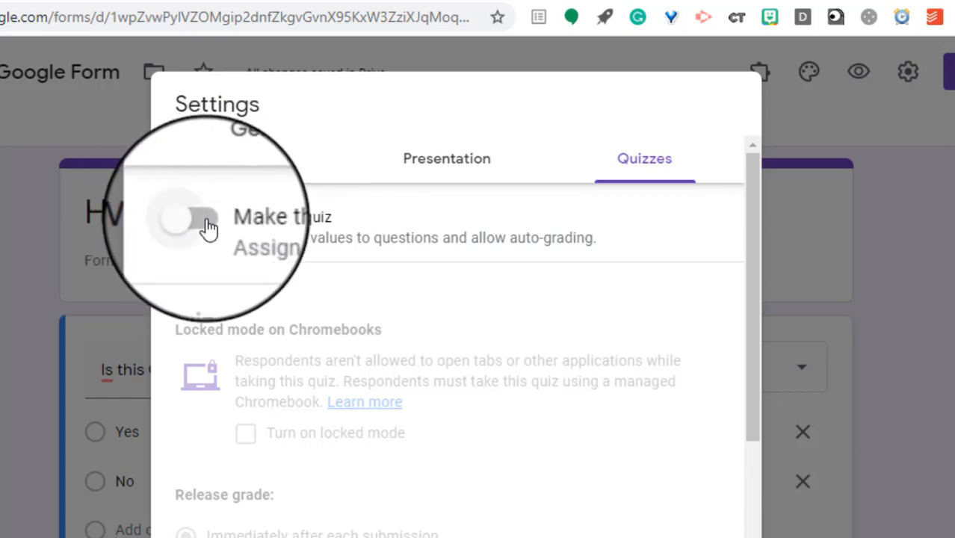
pyautogui.click(209, 226)
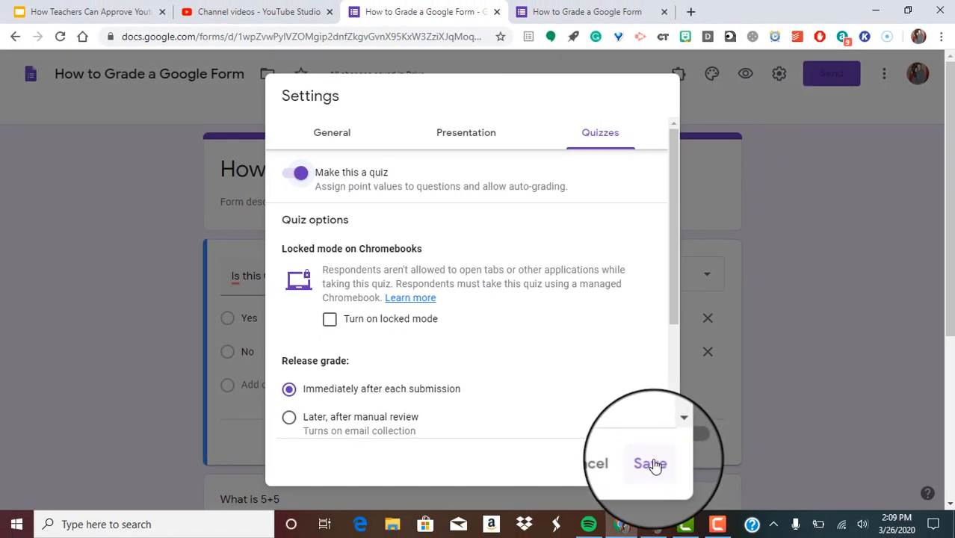
pyautogui.click(651, 465)
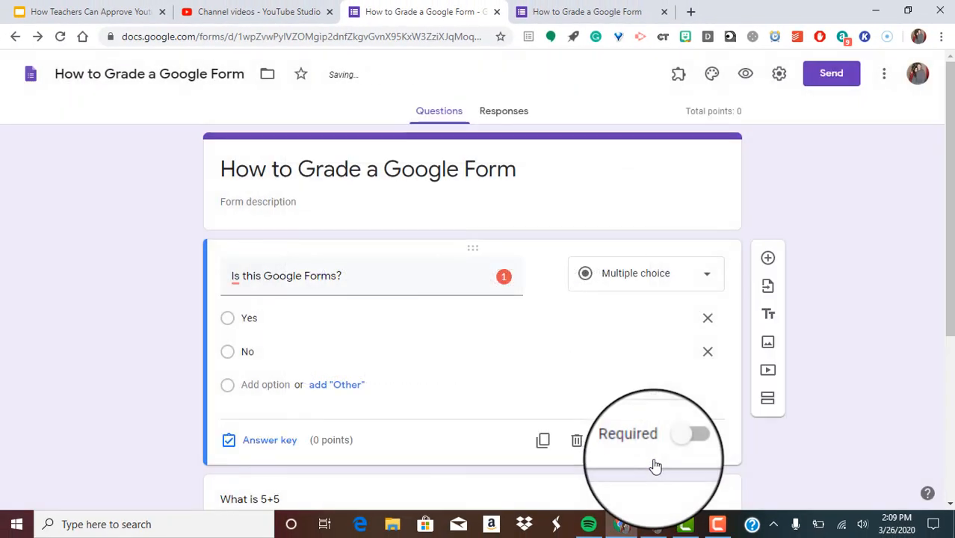
# Step: In the answer key for "Is this Google Forms?", mark Yes as the correct answer and set it to 1 point
pyautogui.scroll(-1, 837, 315)
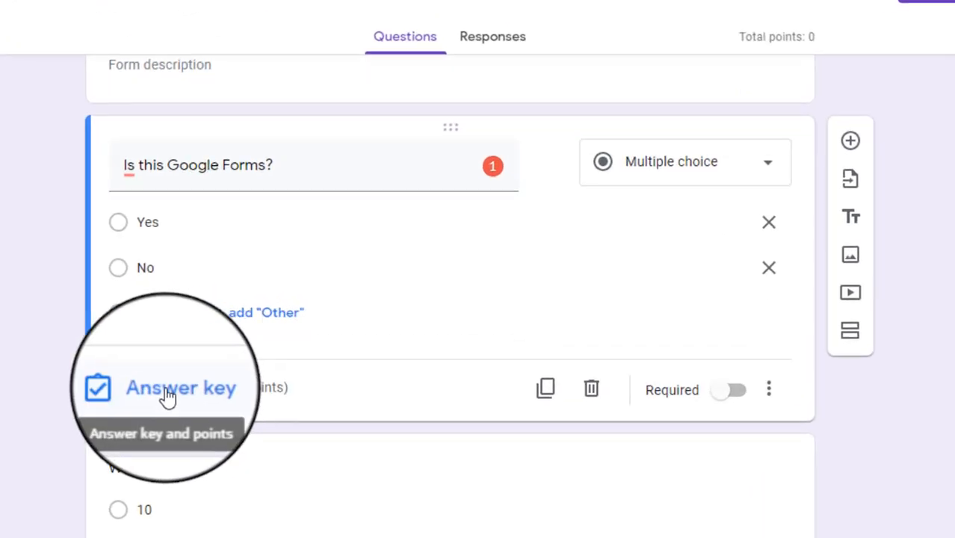
pyautogui.click(153, 390)
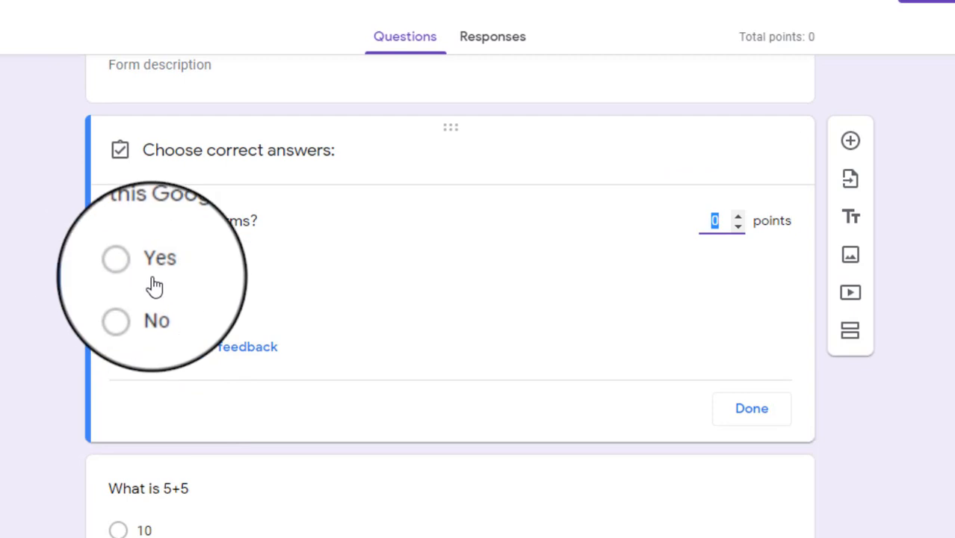
pyautogui.click(128, 264)
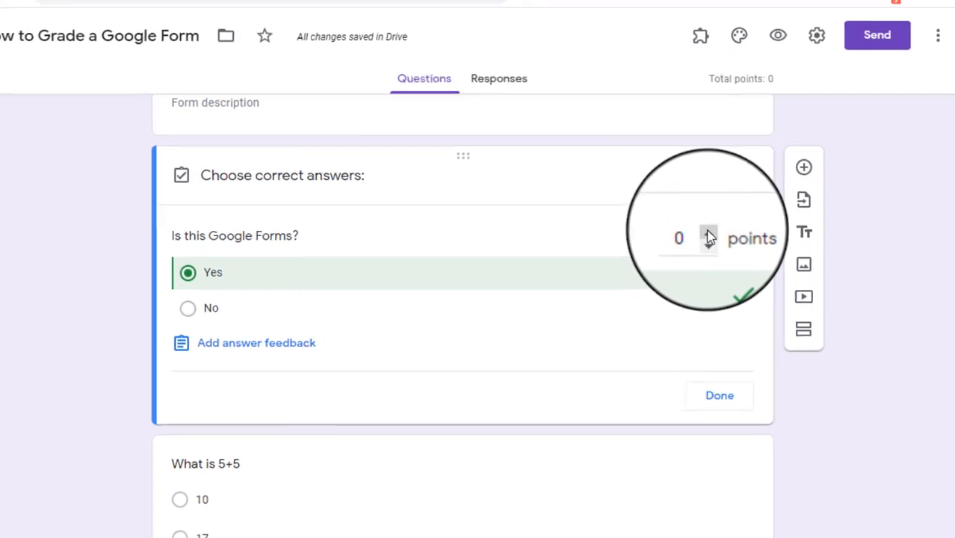
pyautogui.click(709, 234)
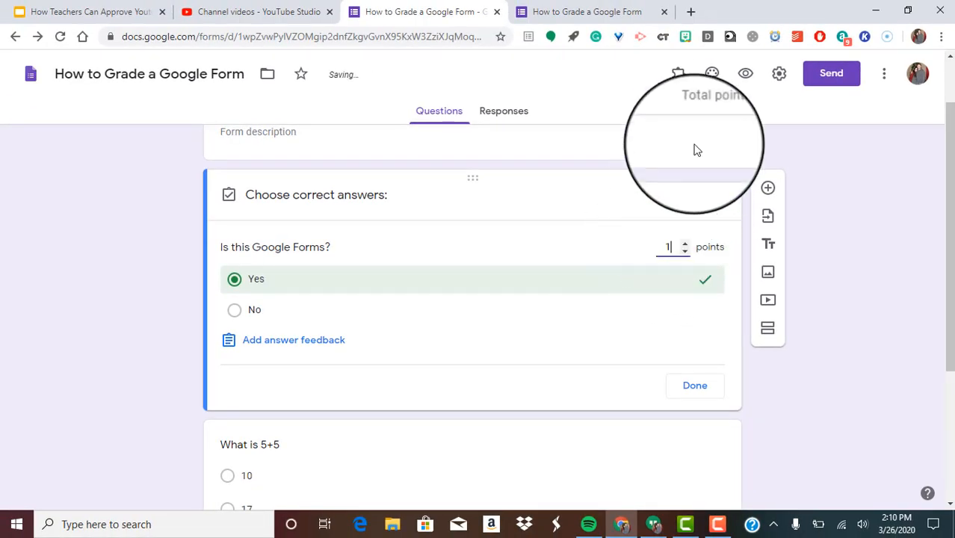
pyautogui.click(684, 110)
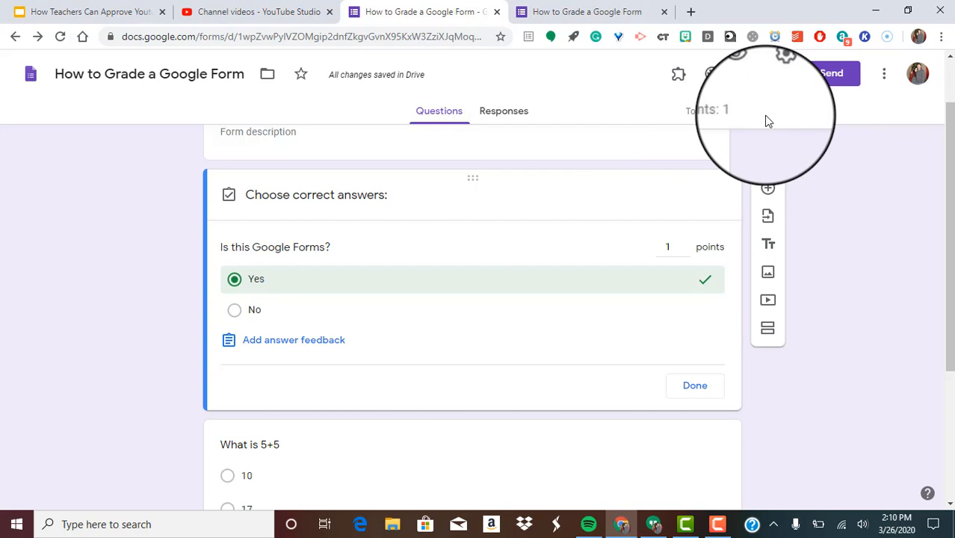
# Step: Add answer feedback to "Is this Google Forms?": "Try again" for incorrect answers and "good job" for correct answers, and save it
pyautogui.click(257, 343)
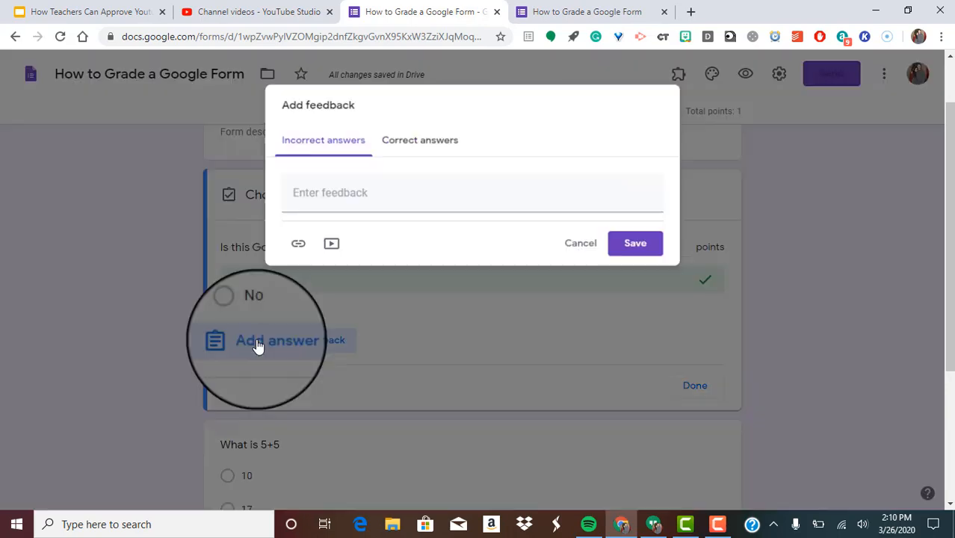
pyautogui.click(345, 194)
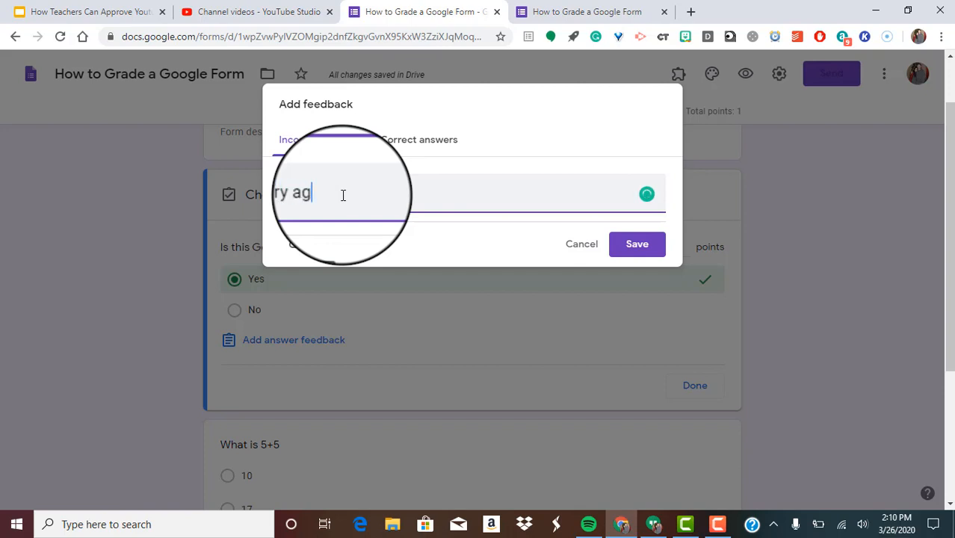
pyautogui.click(427, 142)
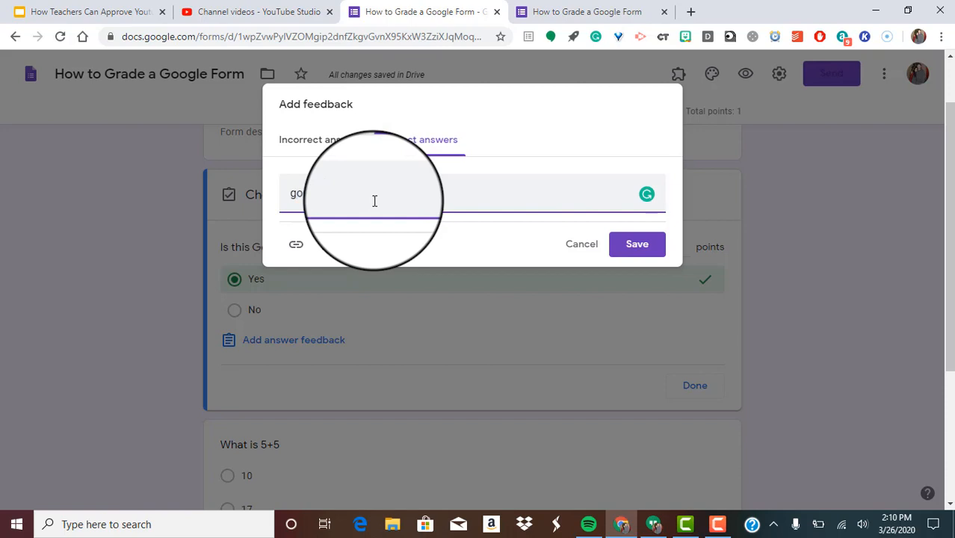
pyautogui.write('good job')
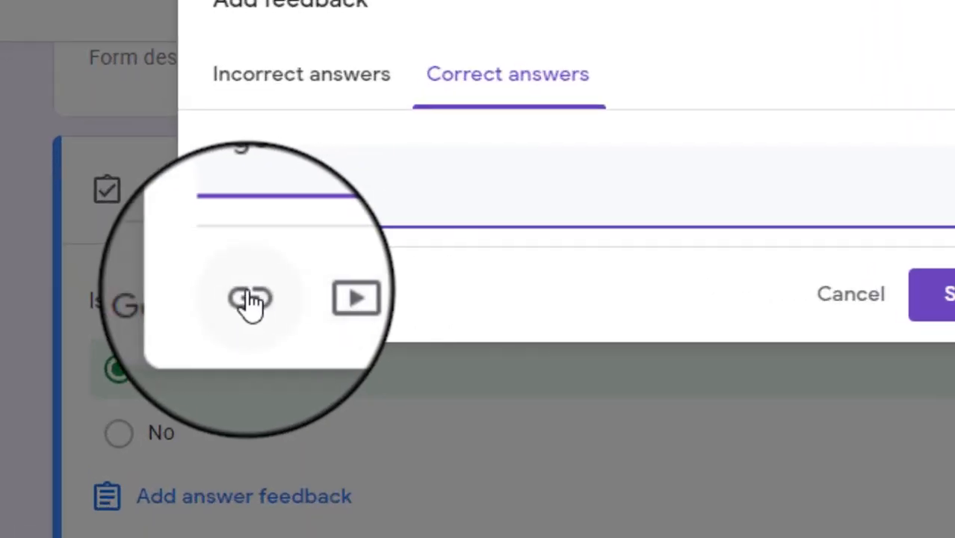
pyautogui.click(935, 296)
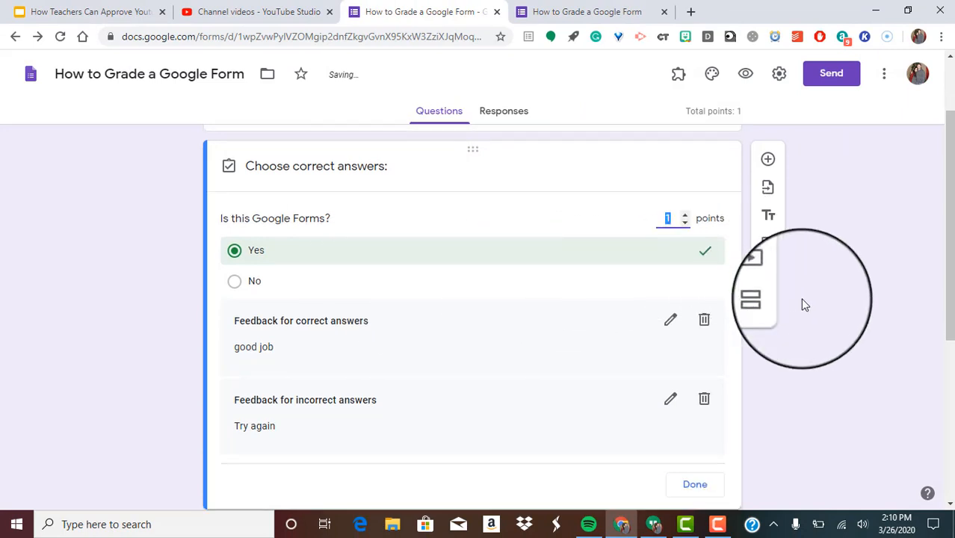
pyautogui.scroll(-2, 800, 314)
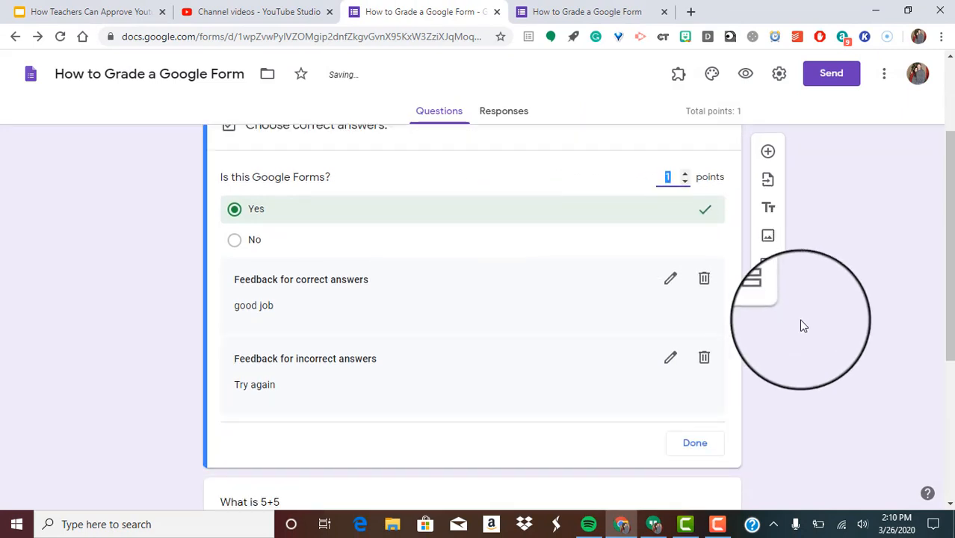
pyautogui.scroll(2, 410, 335)
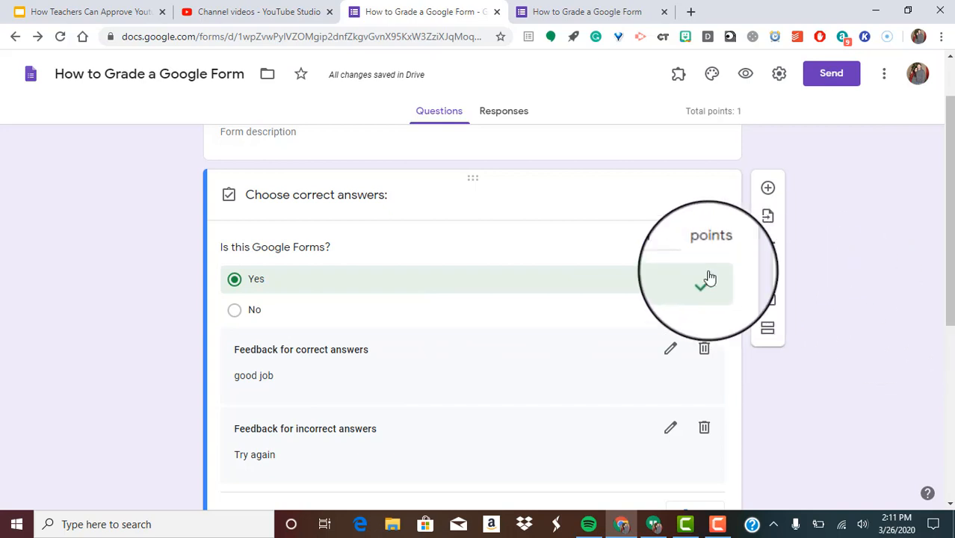
pyautogui.scroll(-1, 478, 340)
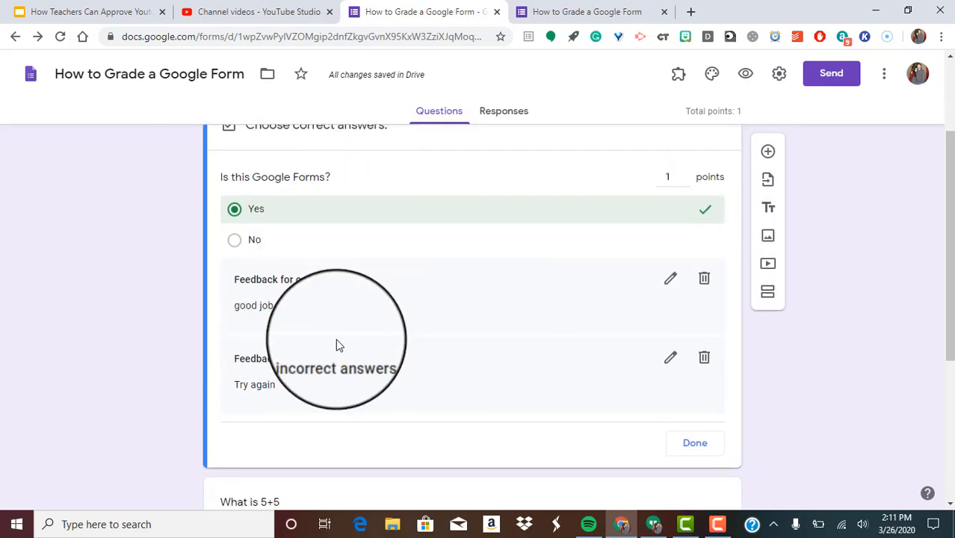
pyautogui.scroll(1, 650, 302)
# Step: In the answer key for "What is 5+5", mark 10 as correct, set it to 1 point and finish the key
pyautogui.scroll(-5, 820, 308)
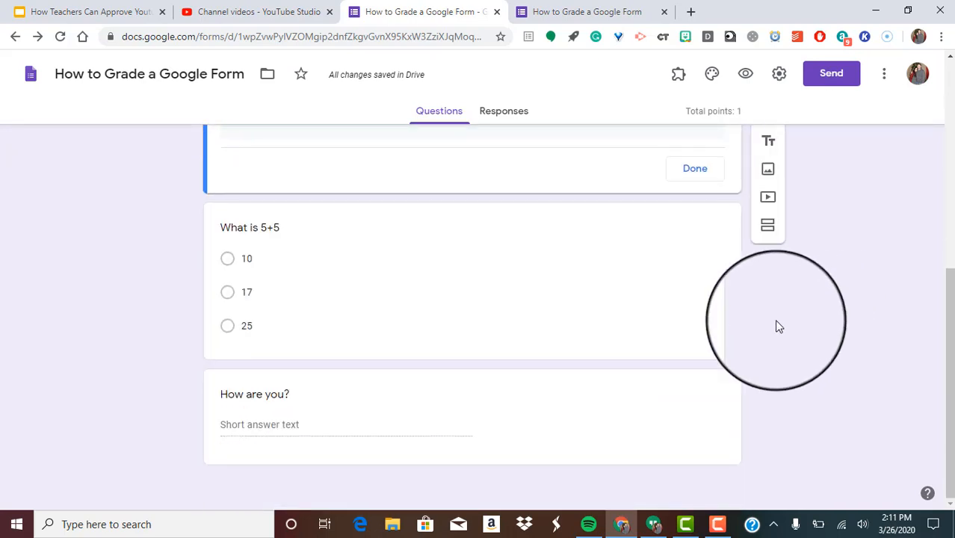
pyautogui.click(314, 235)
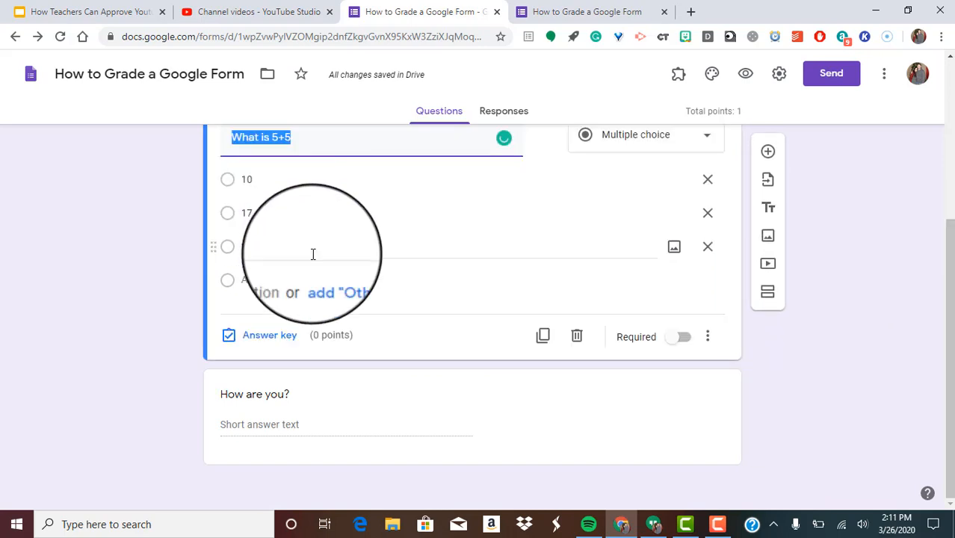
pyautogui.click(276, 340)
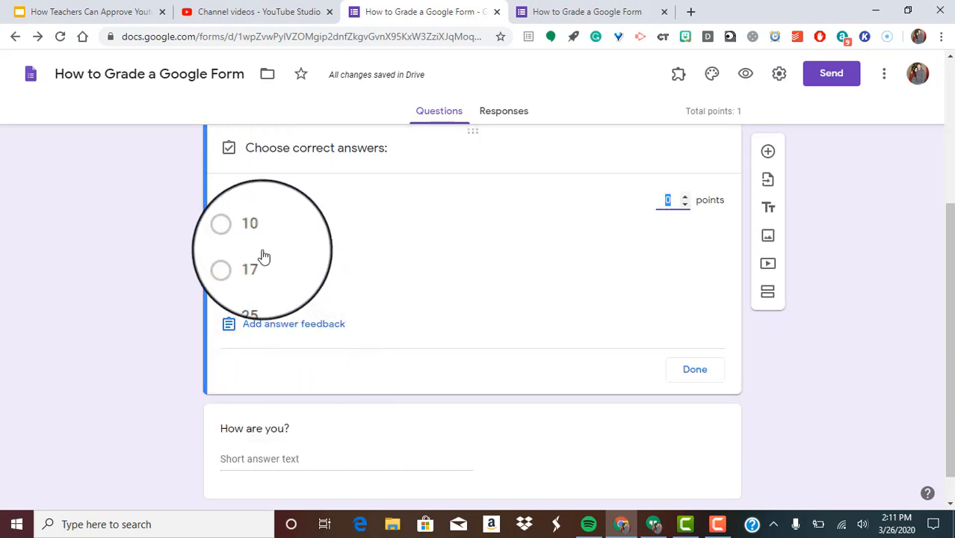
pyautogui.click(233, 233)
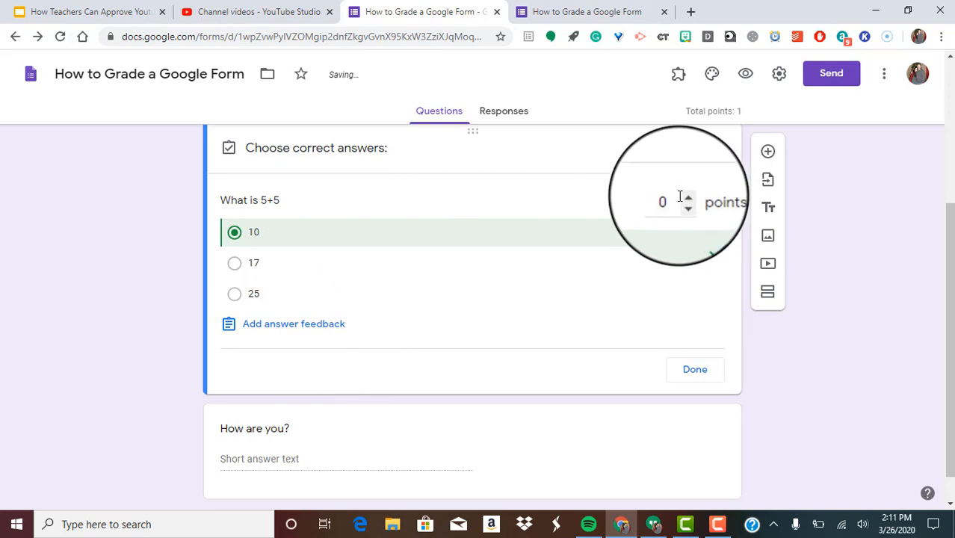
pyautogui.click(695, 372)
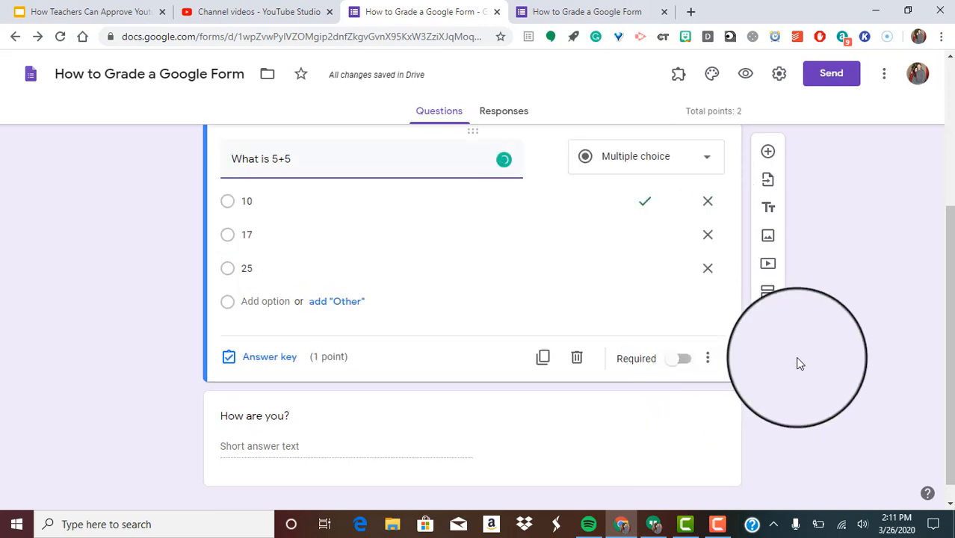
# Step: Open the answer key of the short-answer question "How are you?"
pyautogui.click(401, 395)
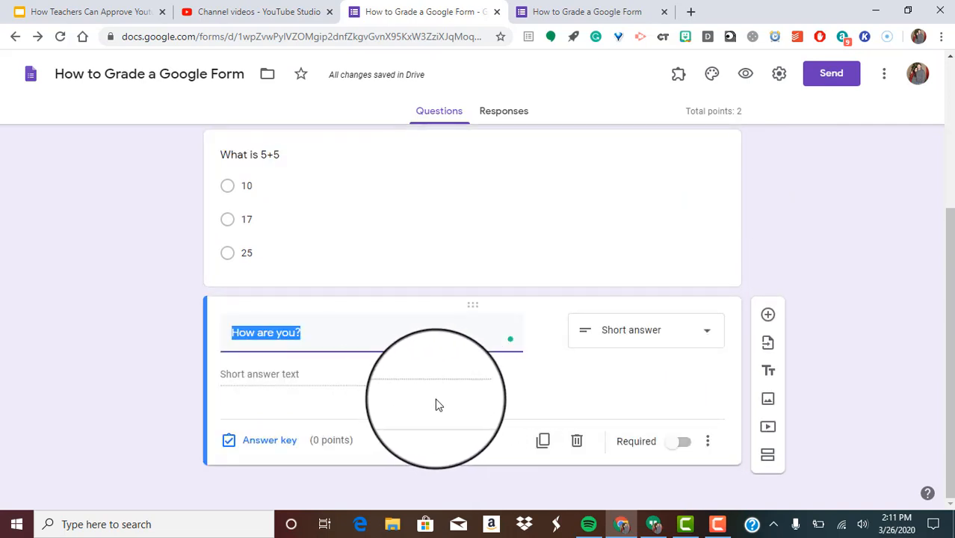
pyautogui.click(283, 441)
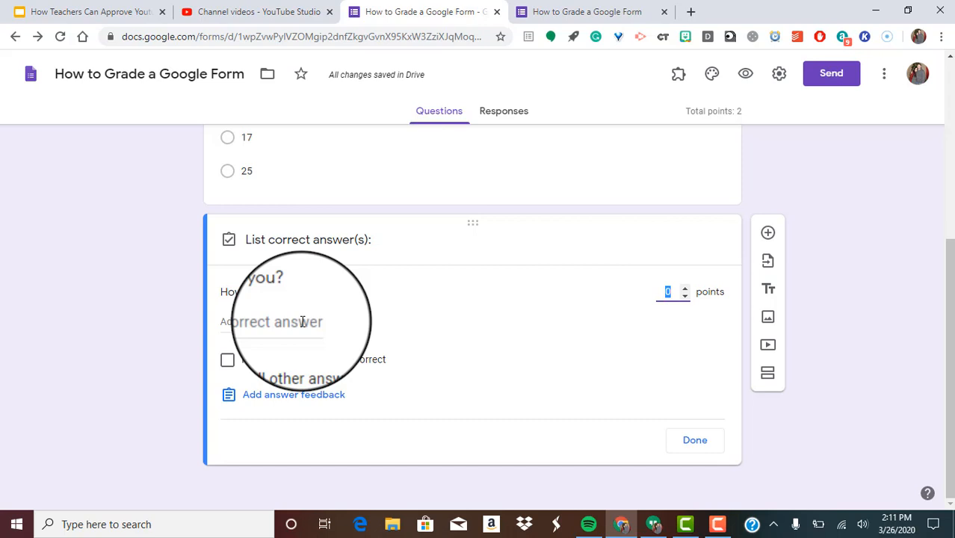
# Step: Try listing "good" and "fine" as correct answers to "How are you?", and remove both entries
pyautogui.click(302, 321)
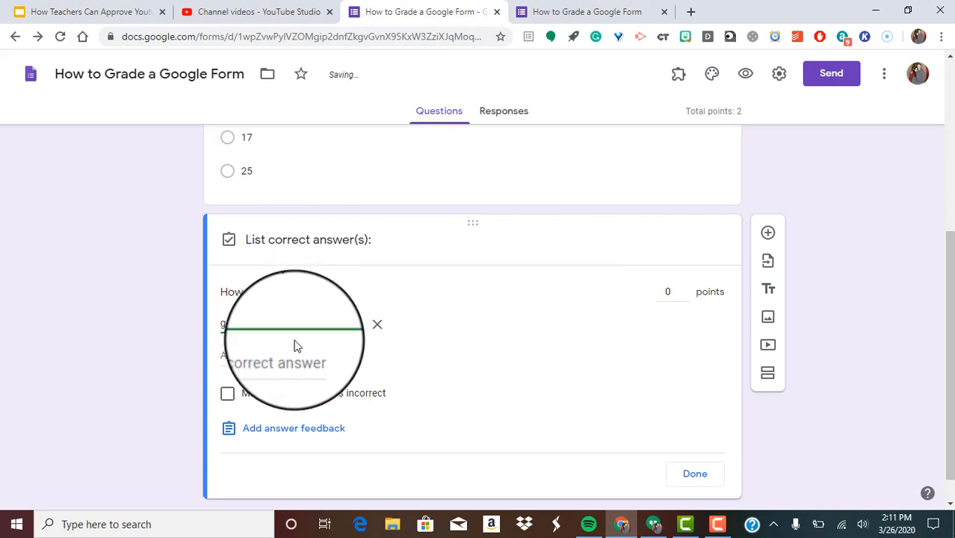
pyautogui.click(293, 354)
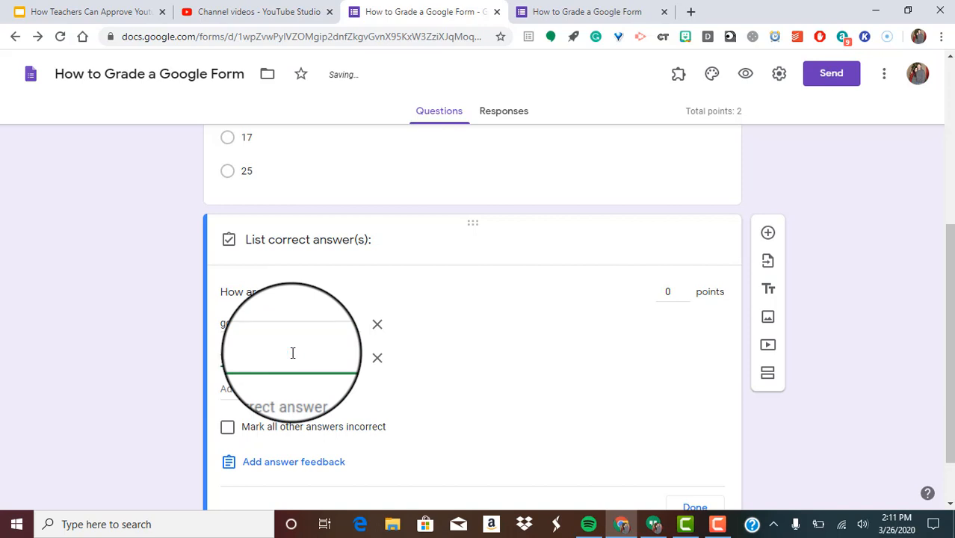
pyautogui.write('fine')
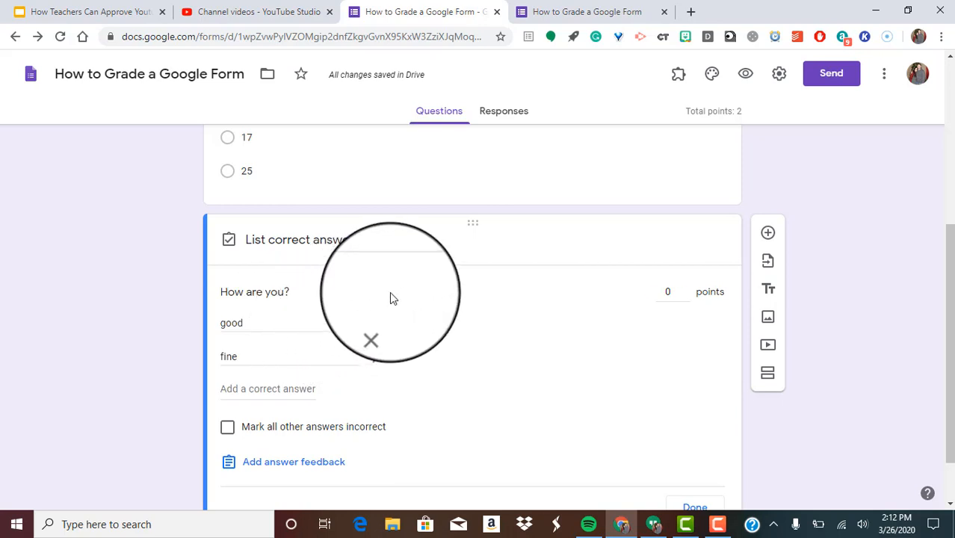
pyautogui.click(378, 326)
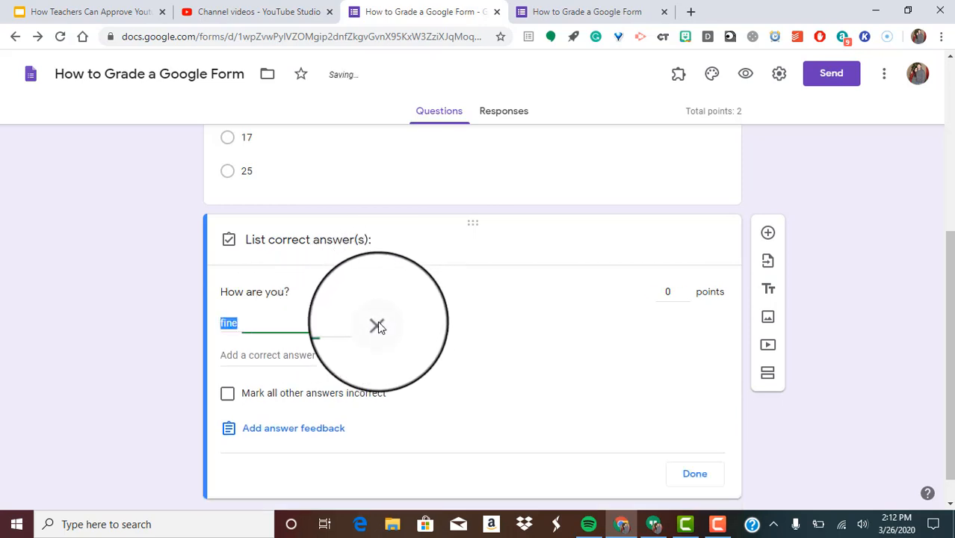
pyautogui.click(377, 327)
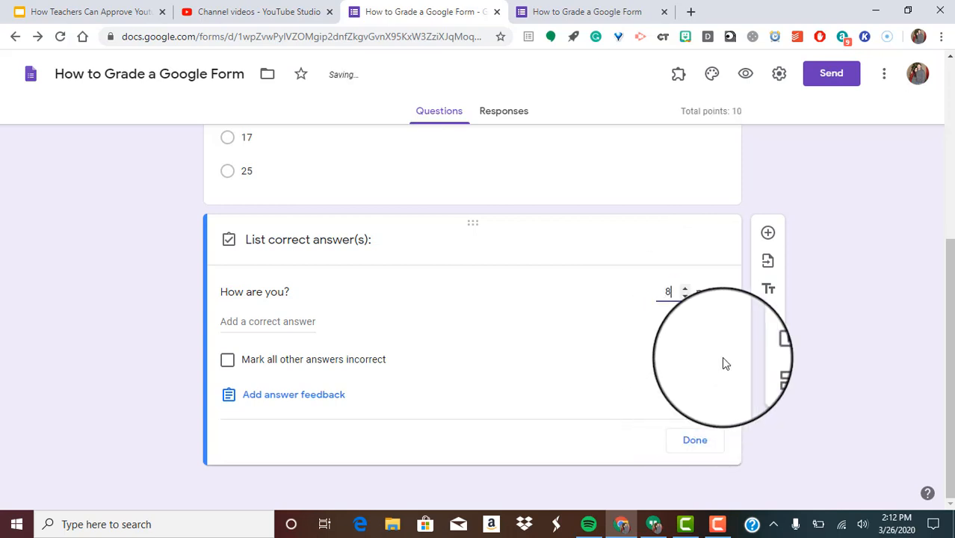
# Step: Set "How are you?" to 8 points without listing a correct answer, and finish its answer key
pyautogui.click(745, 113)
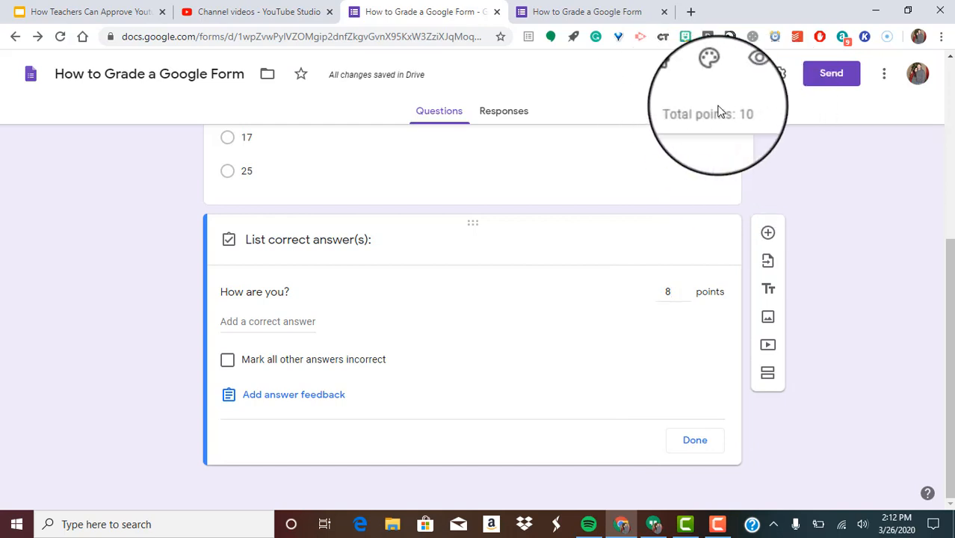
pyautogui.click(692, 441)
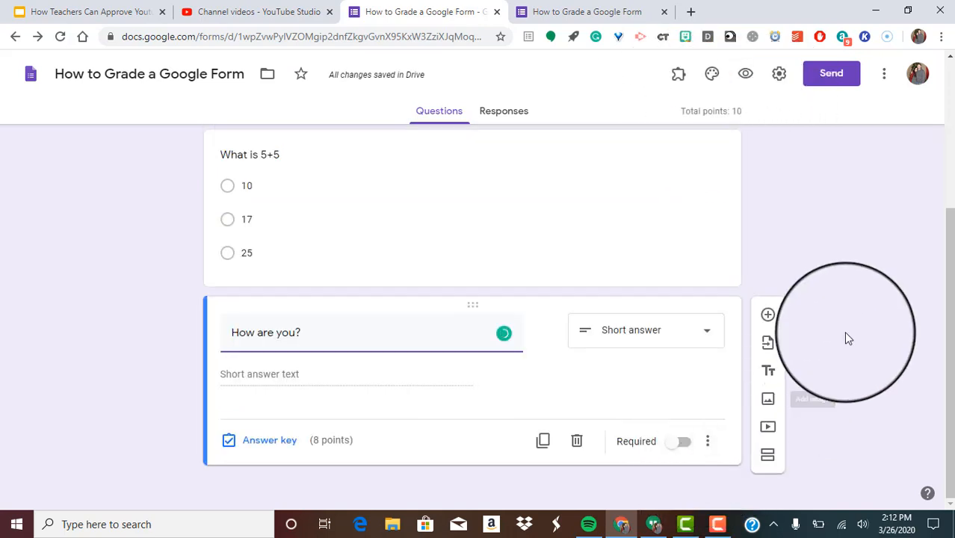
# Step: Make the questions "How are you?" and "What is 5+5" required
pyautogui.scroll(1, 844, 331)
pyautogui.scroll(3, 845, 338)
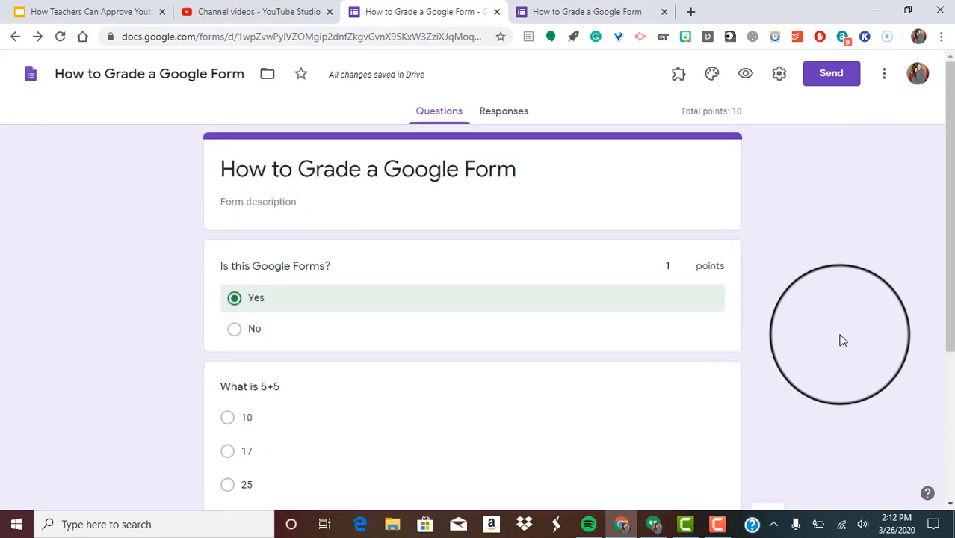
pyautogui.scroll(-3, 843, 340)
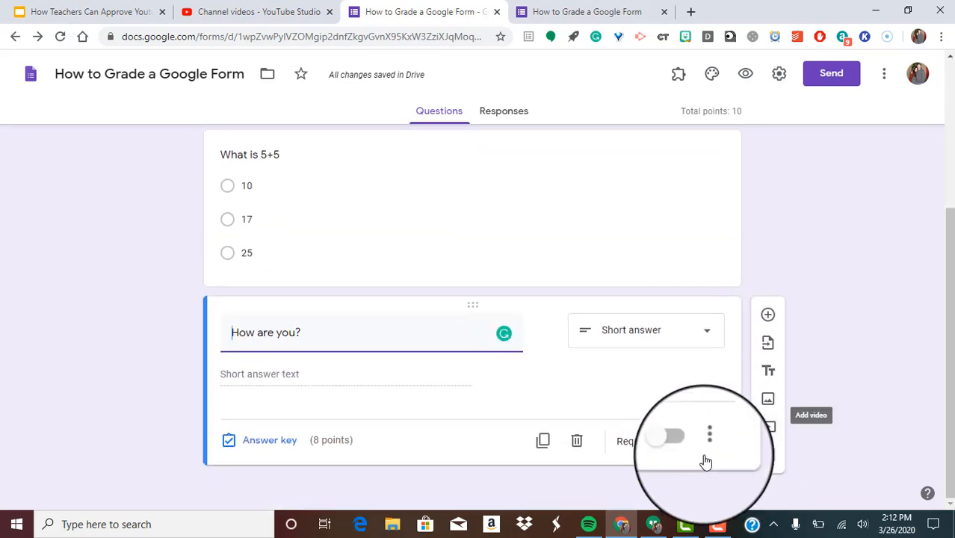
pyautogui.scroll(2, 492, 286)
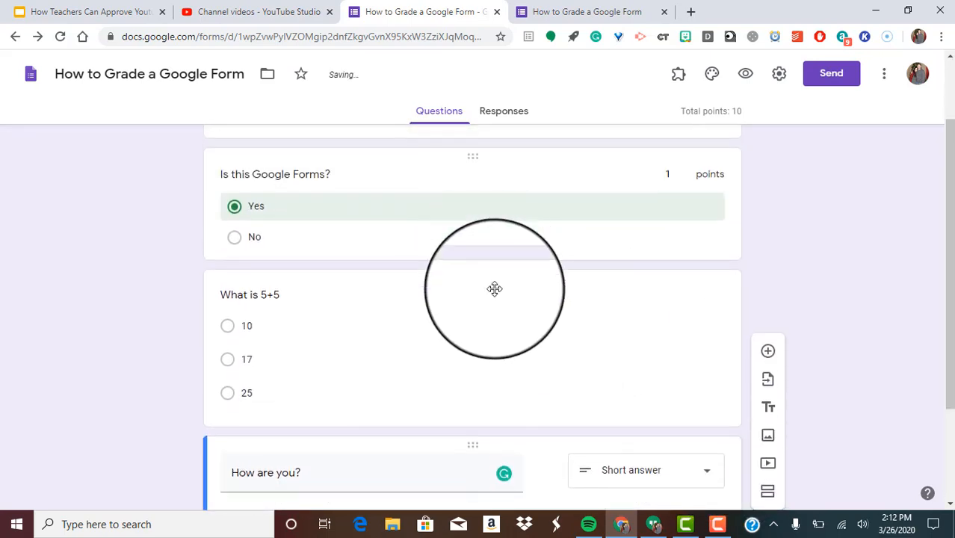
pyautogui.click(501, 303)
pyautogui.click(682, 336)
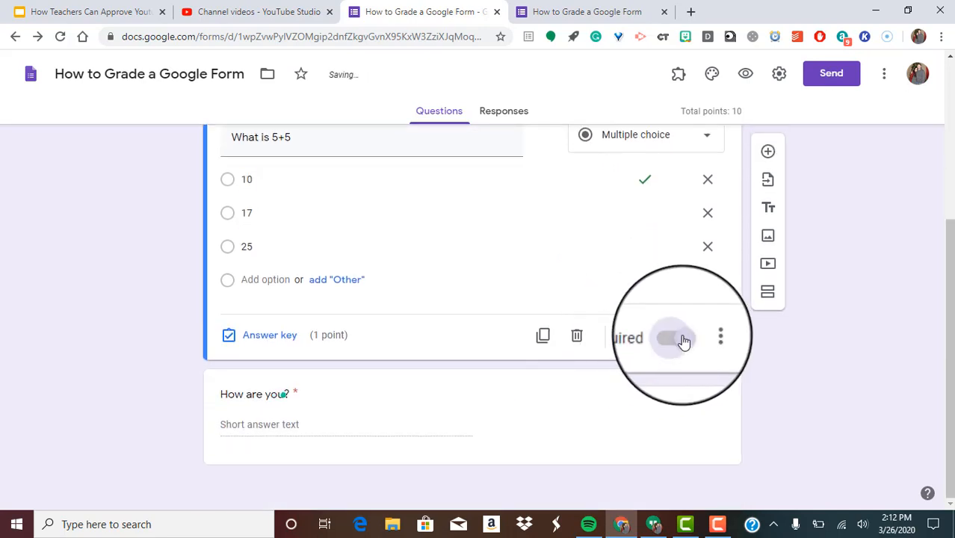
# Step: Open the form's responses and examine the summary insights: average, median, range and total points distribution
pyautogui.scroll(3, 648, 346)
pyautogui.scroll(-3, 788, 330)
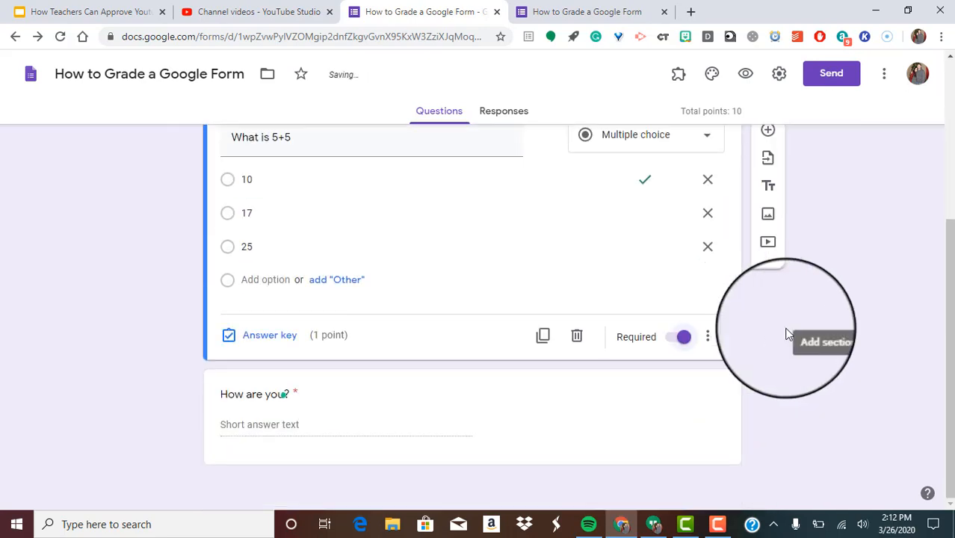
pyautogui.scroll(3, 817, 330)
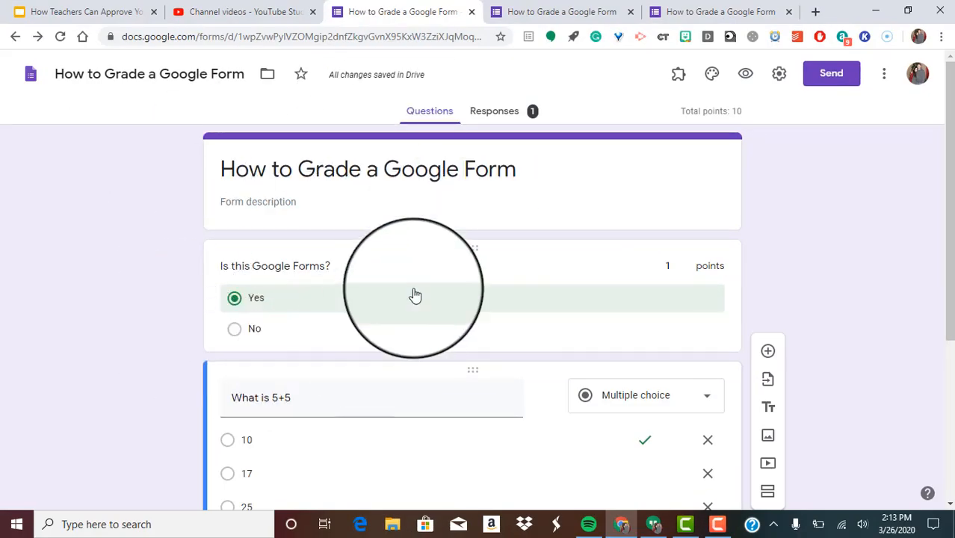
pyautogui.click(499, 115)
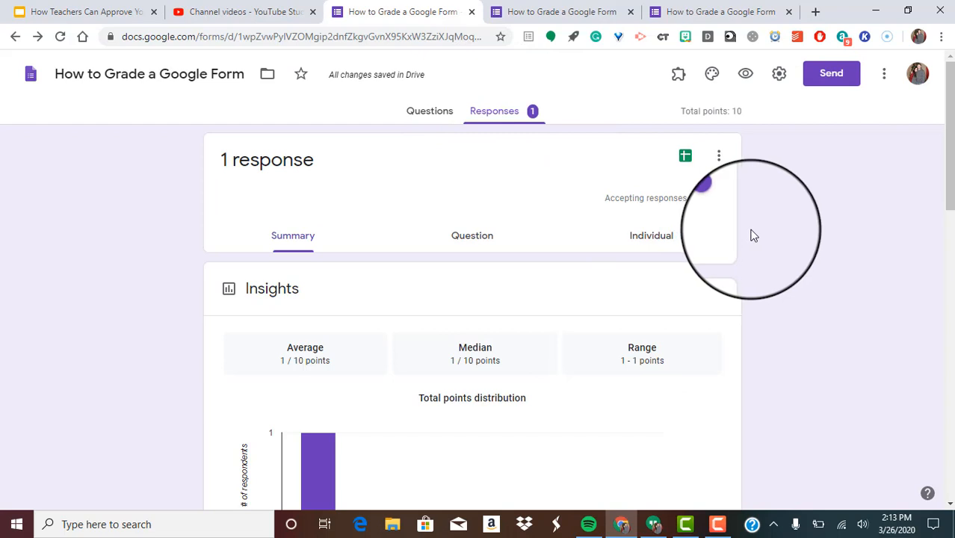
pyautogui.scroll(-6, 754, 235)
pyautogui.scroll(5, 481, 201)
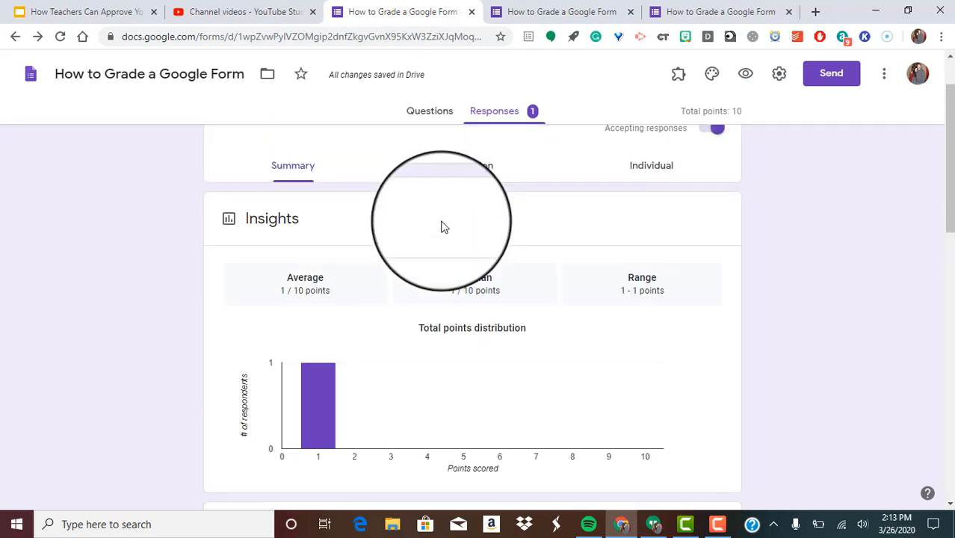
pyautogui.scroll(1, 404, 257)
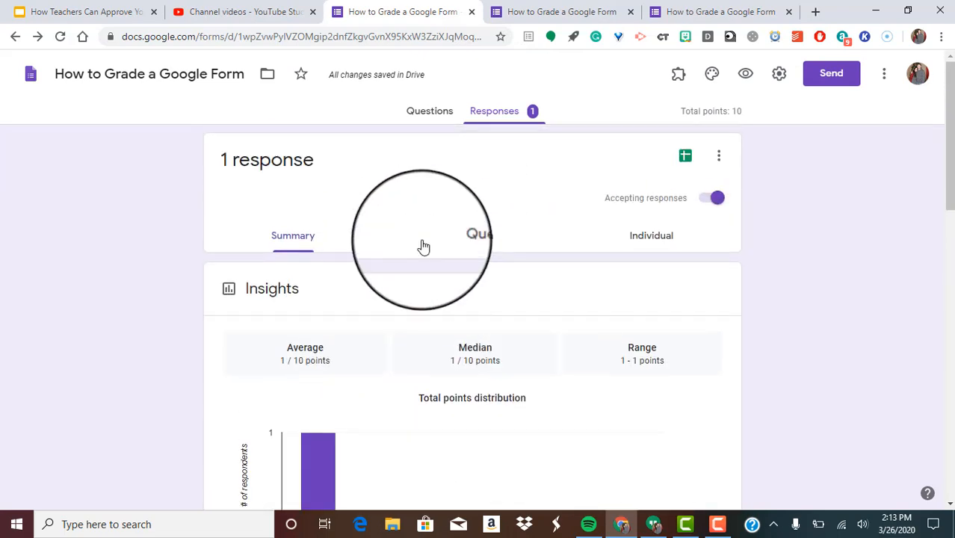
pyautogui.scroll(-1, 631, 354)
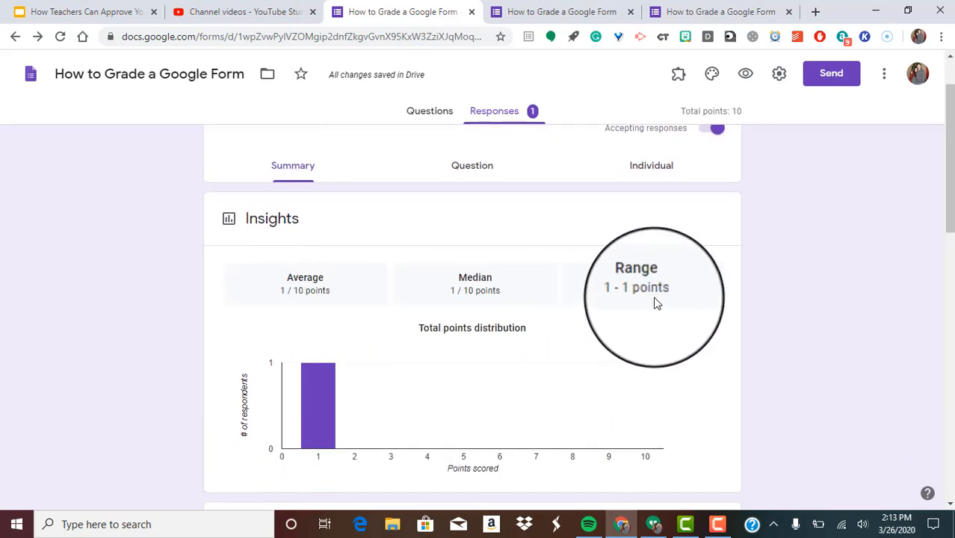
pyautogui.scroll(1, 568, 297)
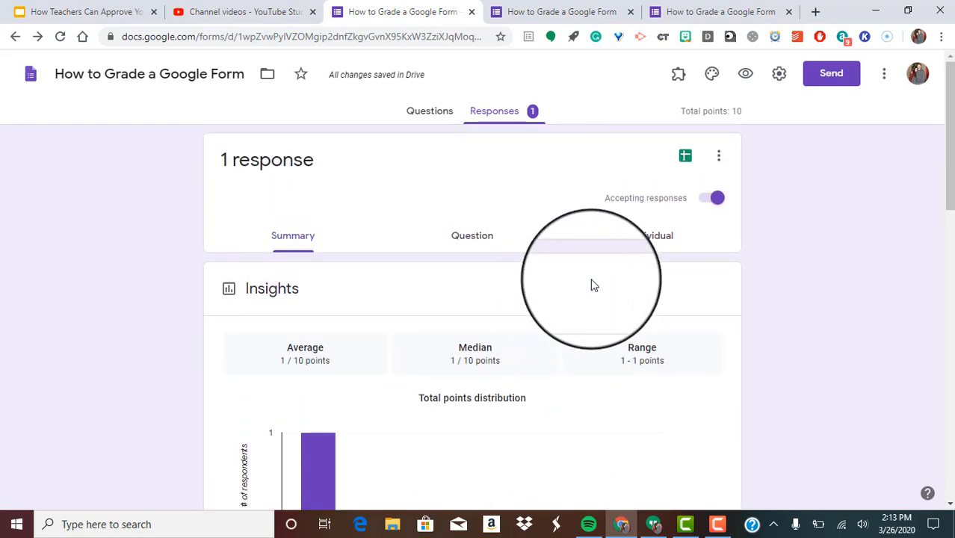
# Step: Display the individual response and review how each answer was graded, through to the short answer "How are you?"
pyautogui.click(665, 243)
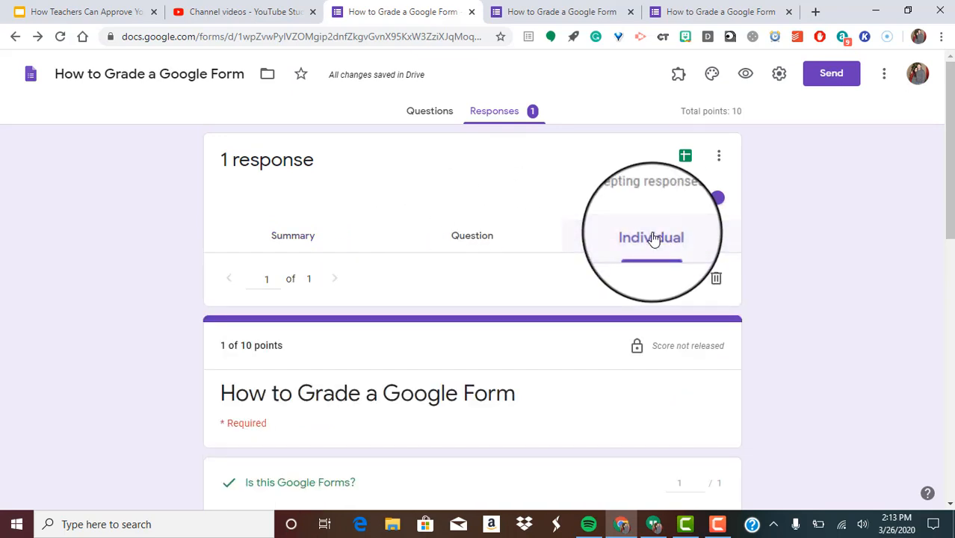
pyautogui.scroll(-1, 488, 270)
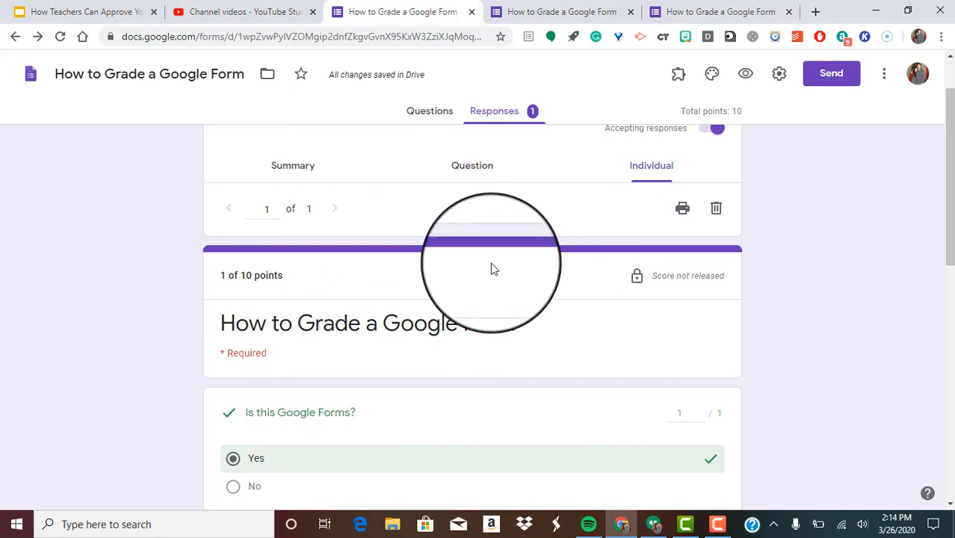
pyautogui.scroll(-1, 441, 291)
pyautogui.scroll(-2, 515, 258)
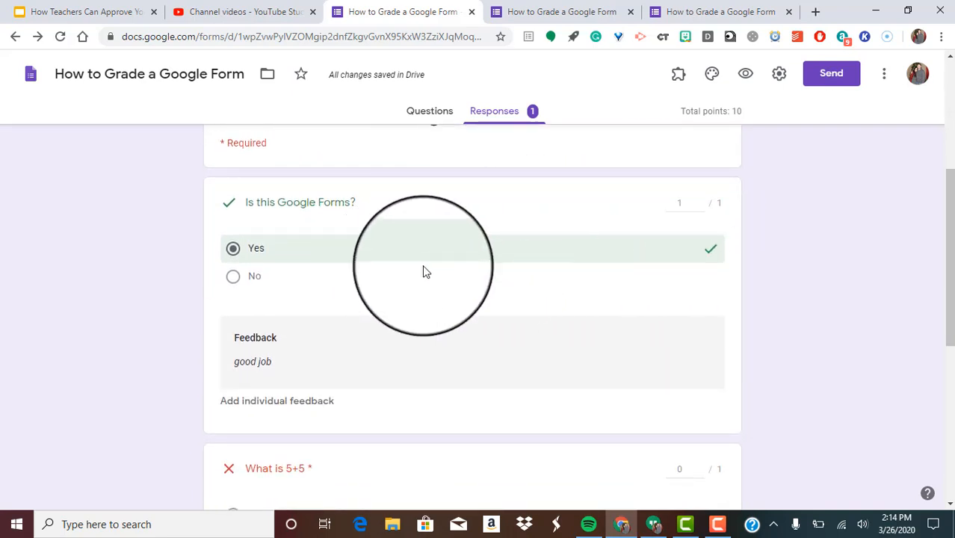
pyautogui.scroll(-3, 543, 249)
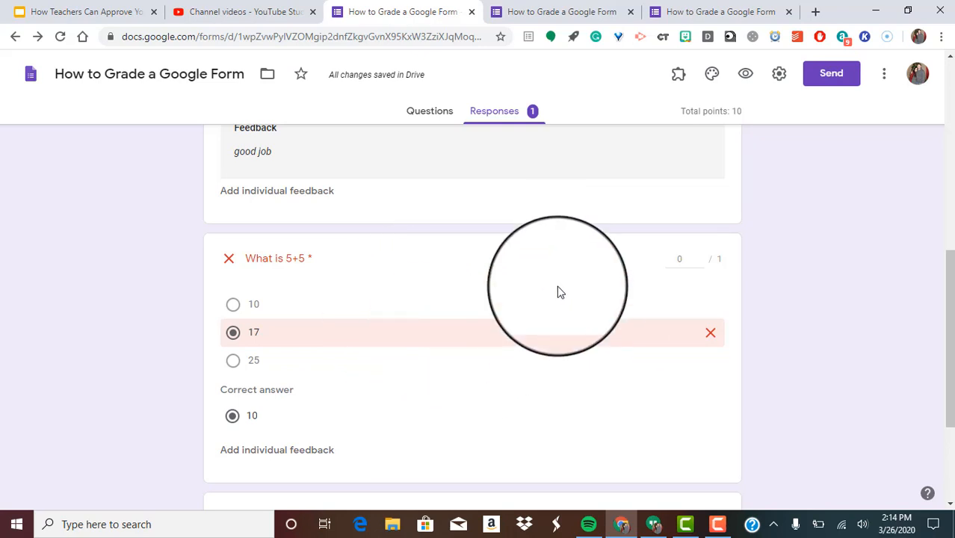
pyautogui.scroll(-3, 598, 307)
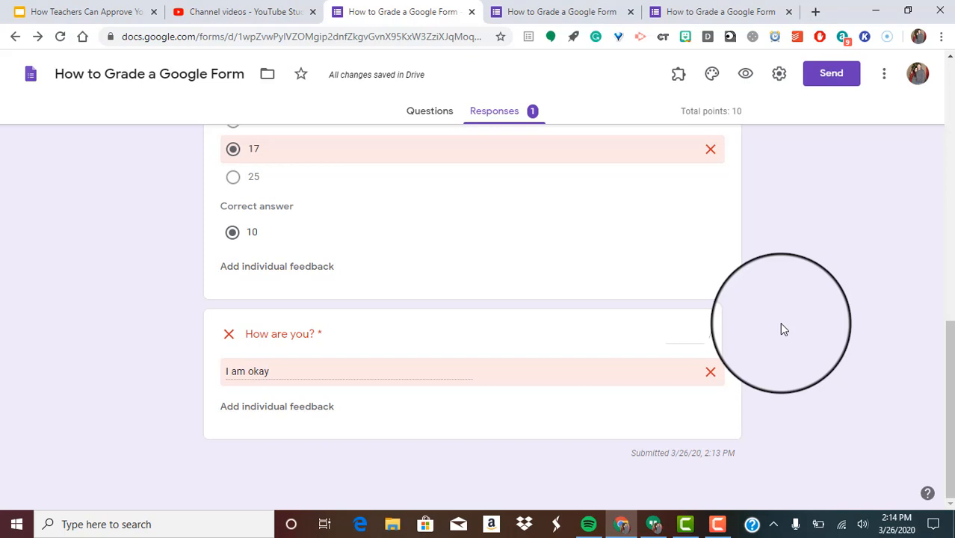
# Step: Award 8 points to the individual response's "How are you?" answer and save the grade
pyautogui.click(677, 340)
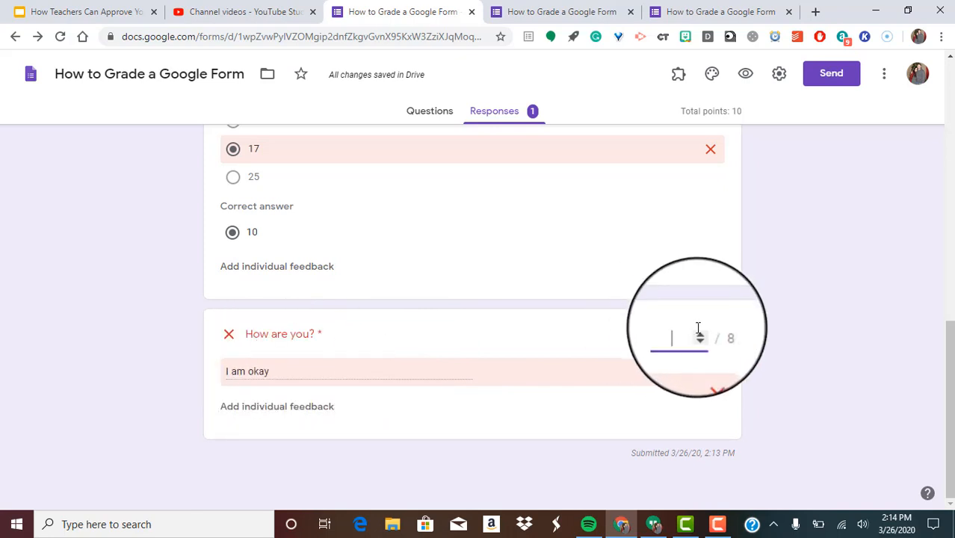
pyautogui.write('8')
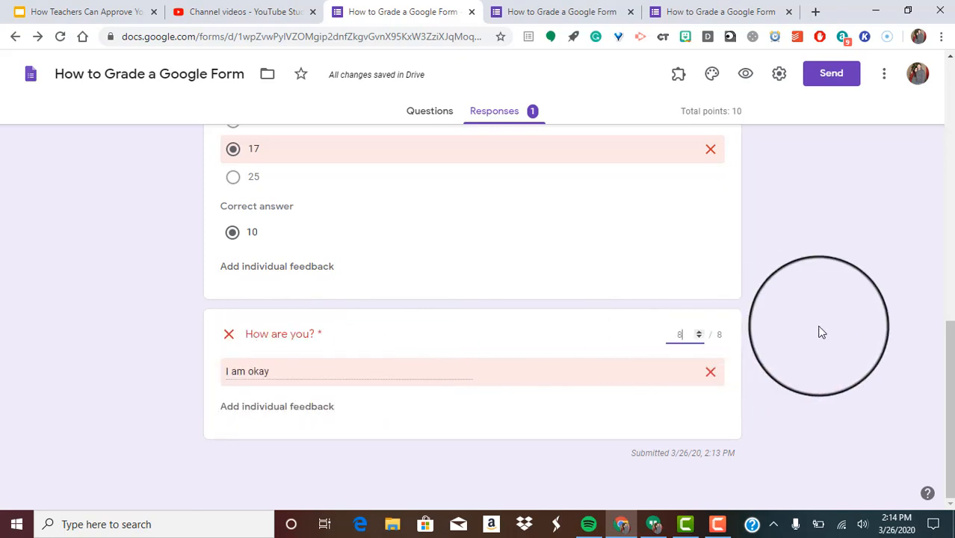
pyautogui.click(698, 492)
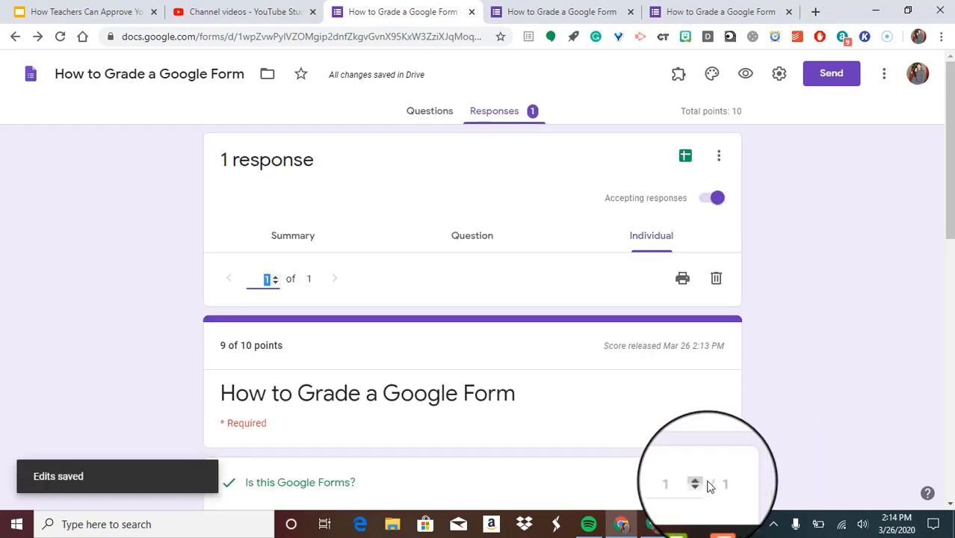
pyautogui.scroll(-3, 837, 277)
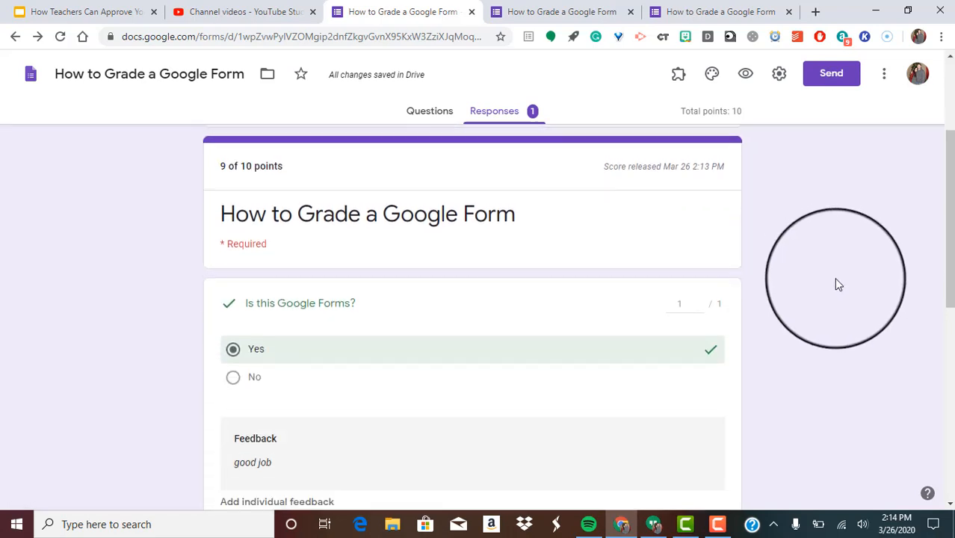